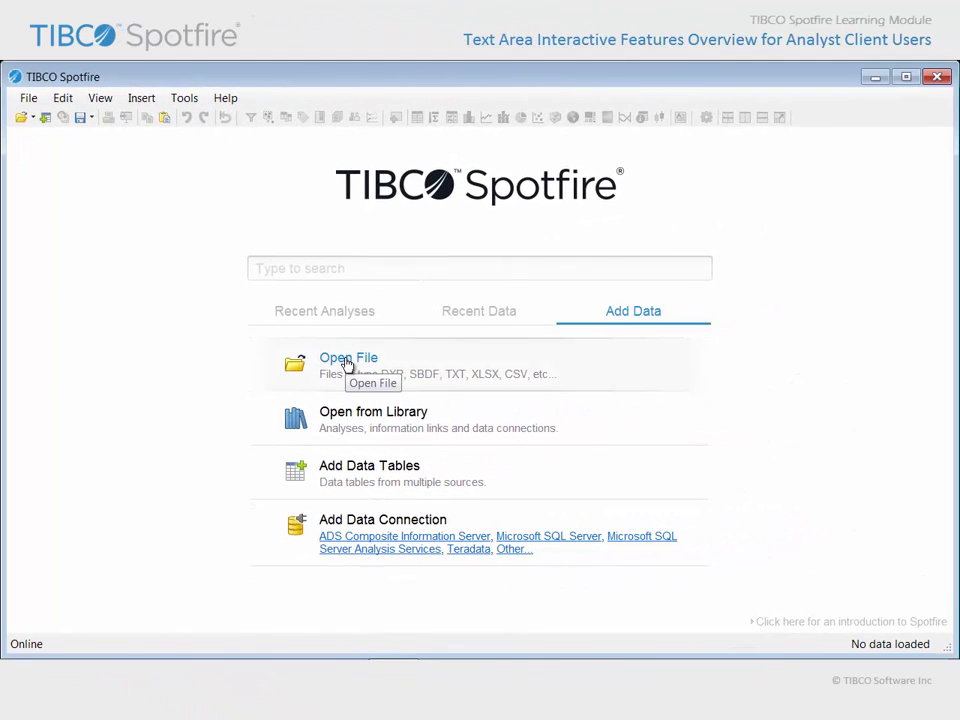
Open Text Area Overview.dxp, accept the terms of use, and show the Filters & Dynamic Items page.
{"action": "left_click", "coordinate": [347, 364]}
{"action": "left_click", "coordinate": [255, 229]}
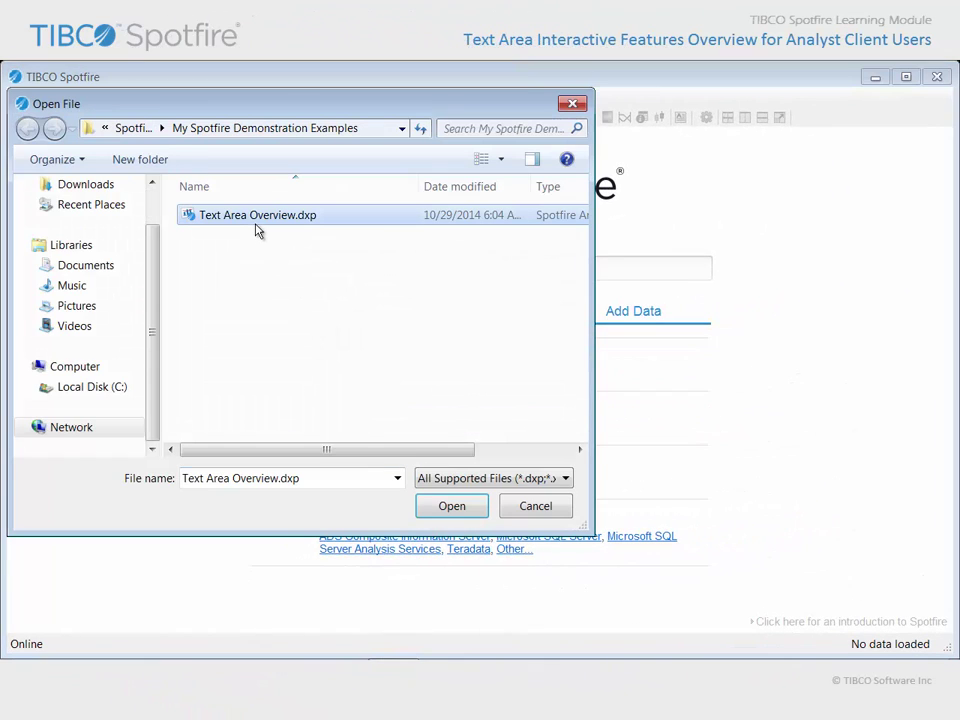
{"action": "left_click", "coordinate": [450, 505]}
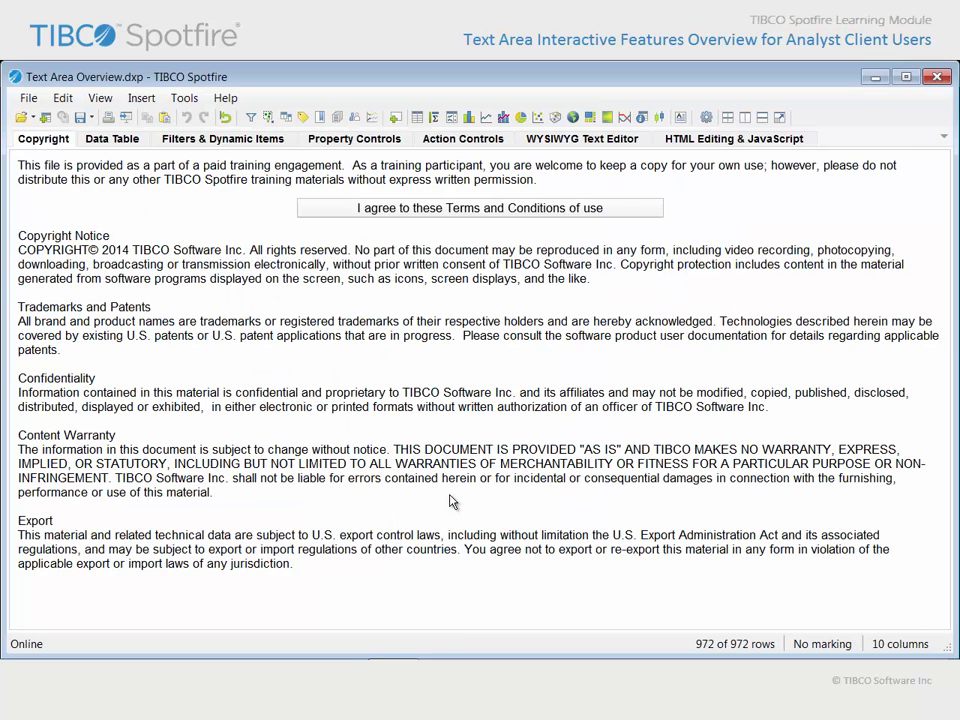
{"action": "left_click", "coordinate": [481, 212]}
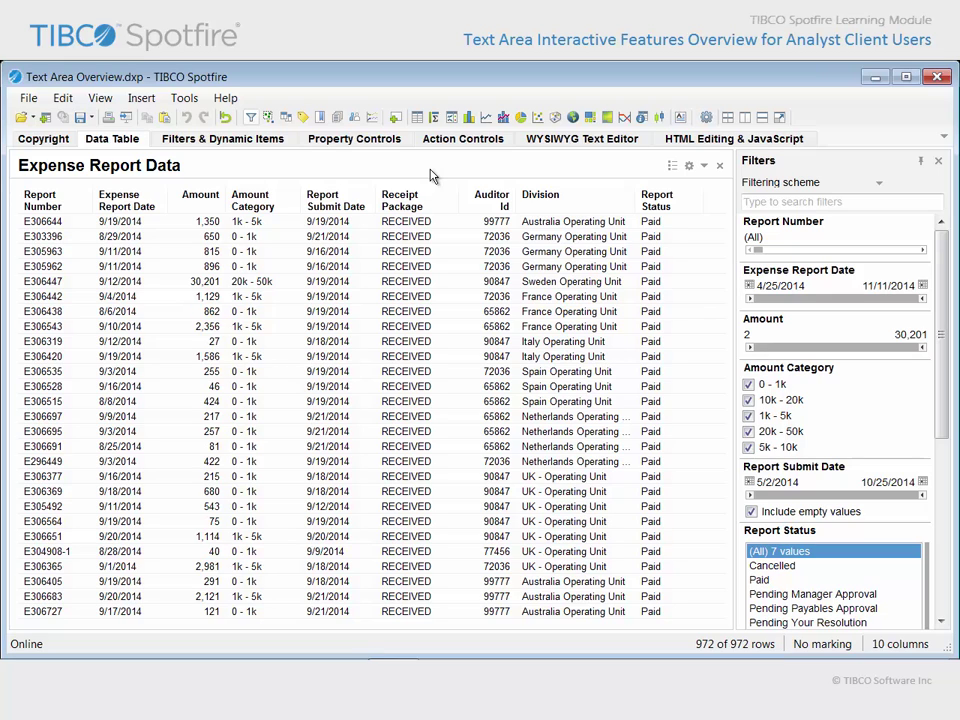
{"action": "left_click", "coordinate": [262, 141]}
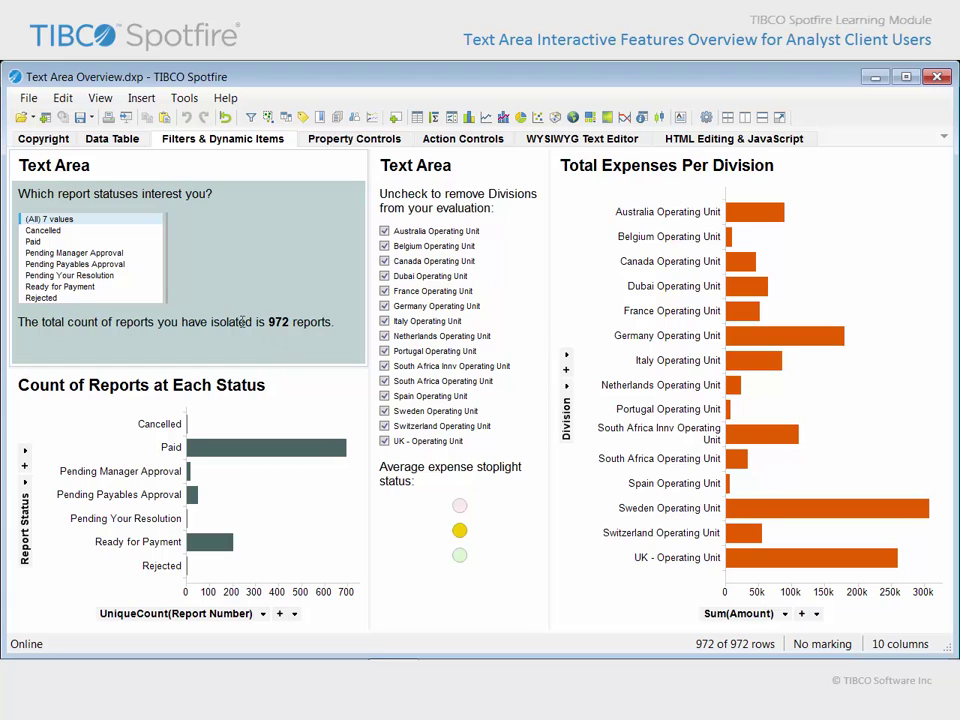
Select the three Pending report statuses, then uncheck Belgium, France, Portugal, Spain and Netherlands divisions.
{"action": "left_click", "coordinate": [100, 265]}
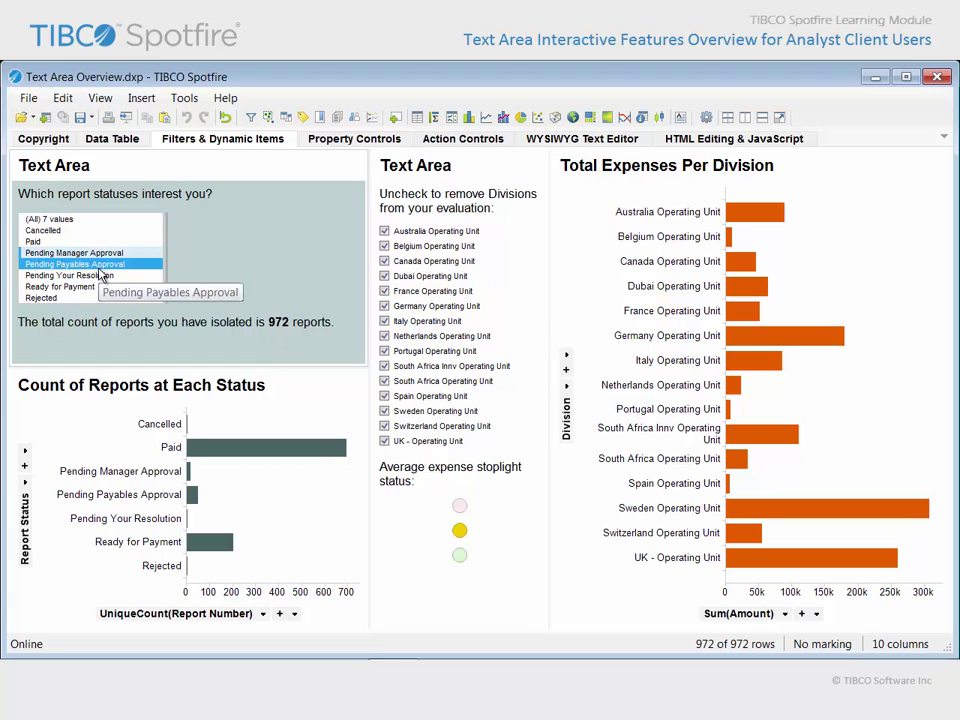
{"action": "left_click", "coordinate": [105, 275], "text": "ctrl"}
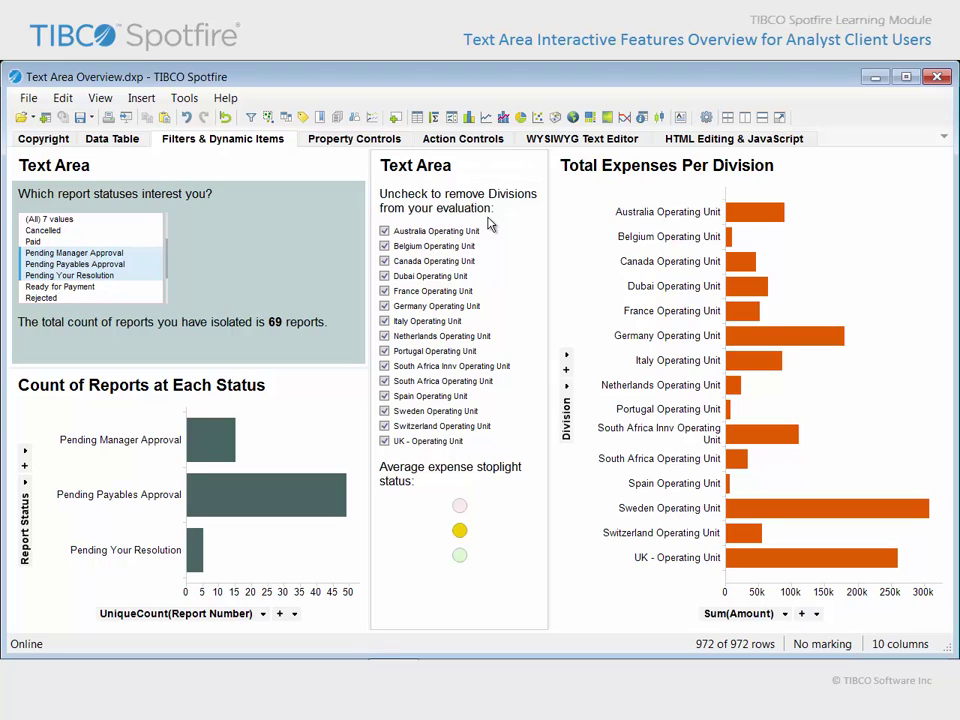
{"action": "left_click", "coordinate": [384, 245]}
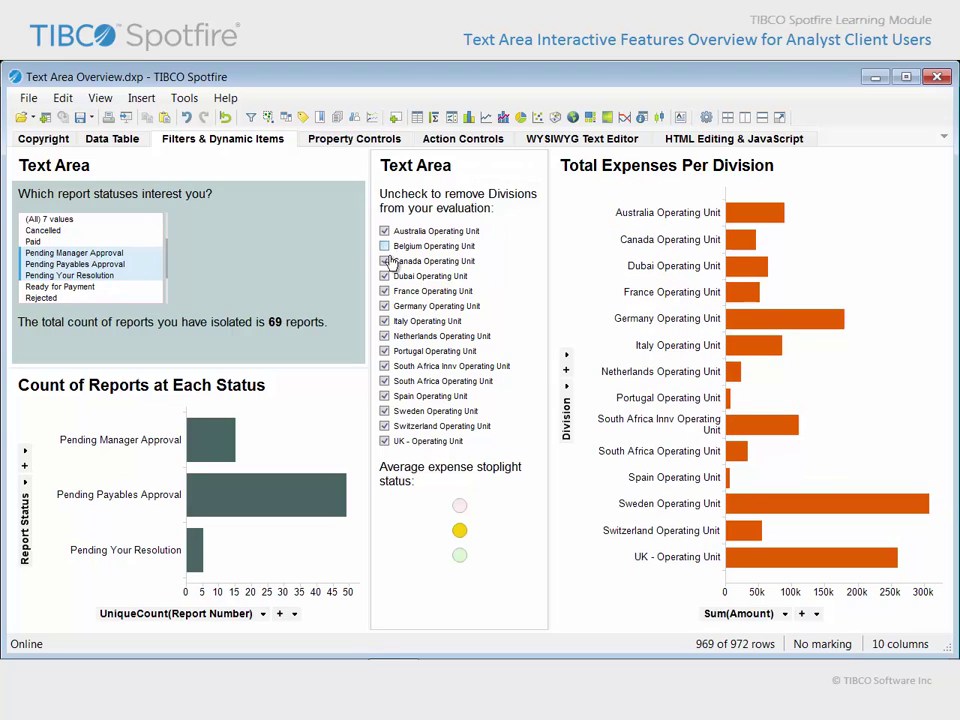
{"action": "left_click", "coordinate": [384, 290]}
{"action": "left_click", "coordinate": [384, 350]}
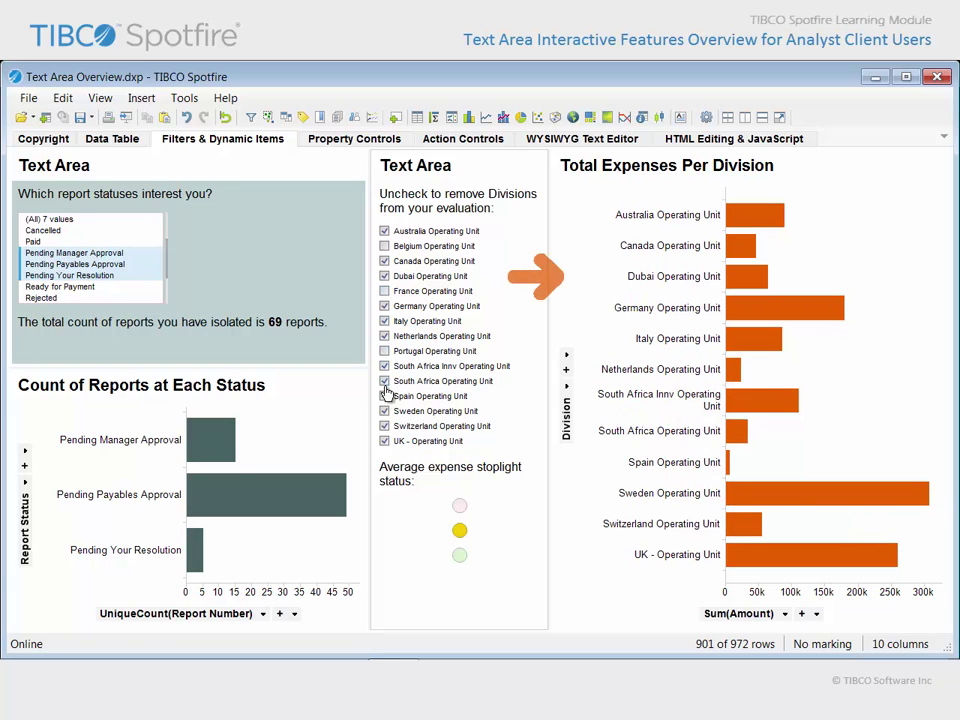
{"action": "left_click", "coordinate": [384, 395]}
{"action": "left_click", "coordinate": [384, 336]}
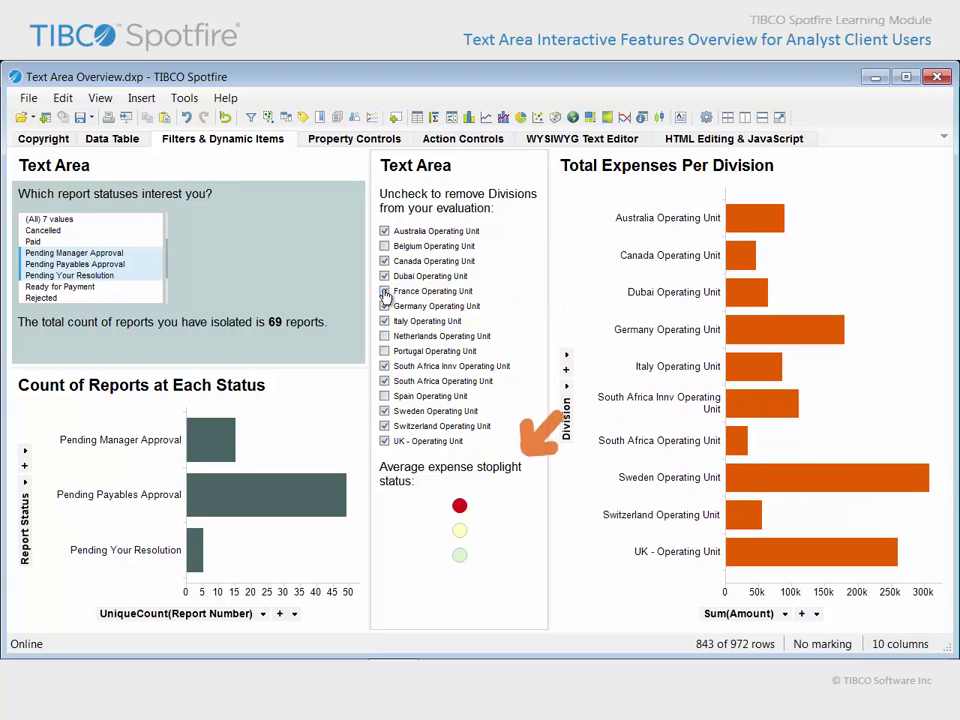
Re-check France, Belgium, Netherlands, Portugal and Spain divisions.
{"action": "left_click", "coordinate": [384, 291]}
{"action": "left_click", "coordinate": [384, 246]}
{"action": "left_click", "coordinate": [384, 336]}
{"action": "left_click", "coordinate": [384, 350]}
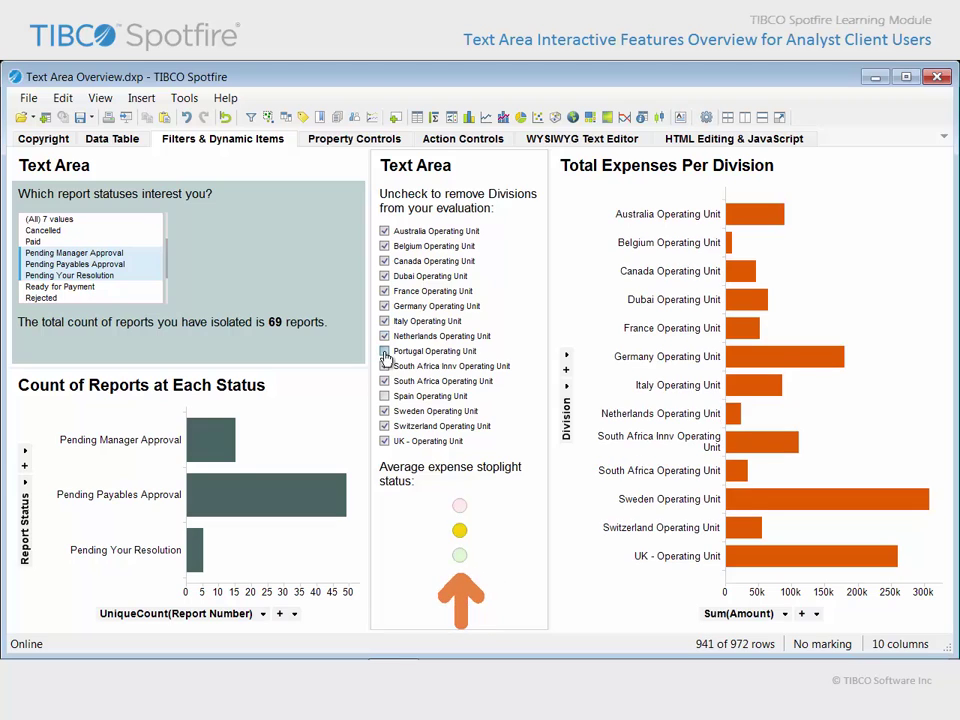
{"action": "left_click", "coordinate": [384, 396]}
Uncheck Sweden, UK, South Africa, South Africa Innv, Netherlands, Germany and Dubai divisions.
{"action": "left_click", "coordinate": [384, 411]}
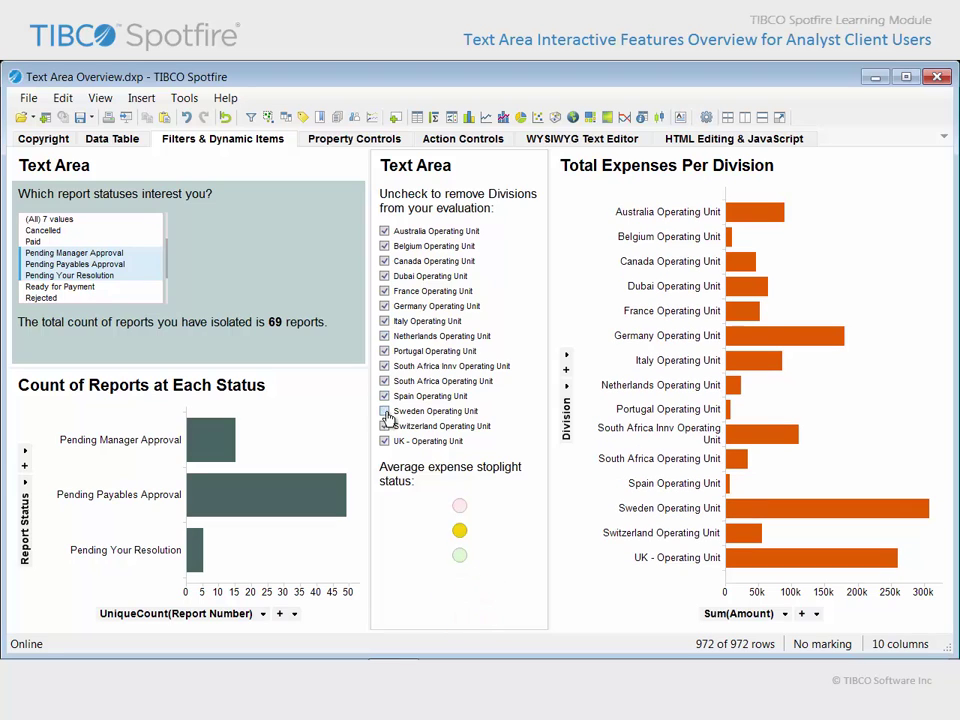
{"action": "left_click", "coordinate": [384, 441]}
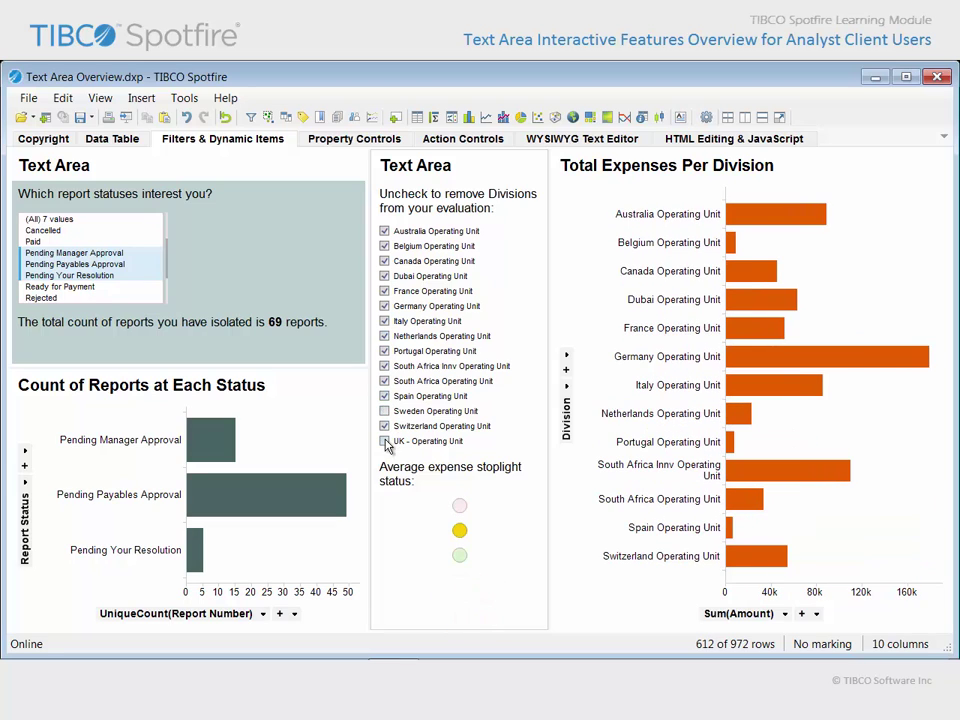
{"action": "left_click", "coordinate": [384, 381]}
{"action": "left_click", "coordinate": [384, 366]}
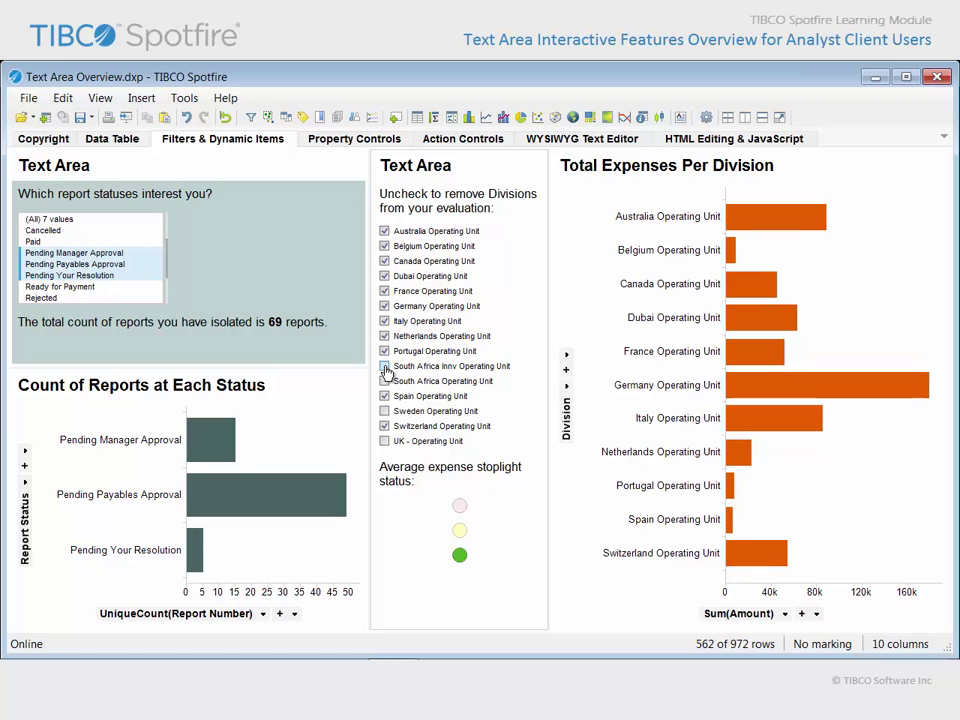
{"action": "left_click", "coordinate": [384, 336]}
{"action": "left_click", "coordinate": [384, 306]}
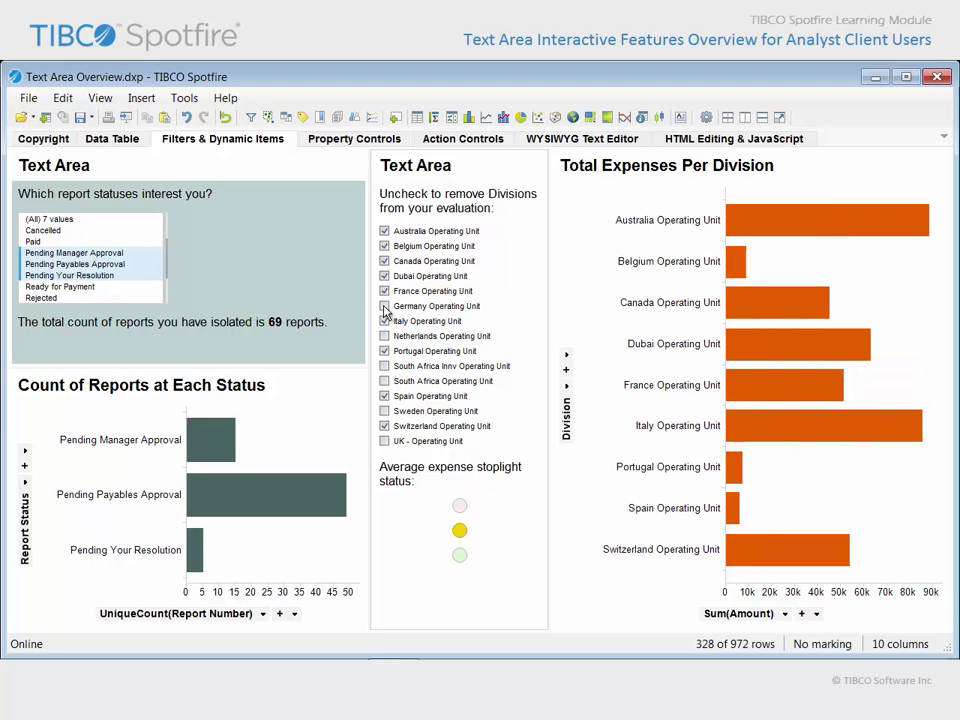
{"action": "left_click", "coordinate": [384, 276]}
Re-check Dubai, Germany, Netherlands, South Africa Innv, Sweden and UK divisions.
{"action": "left_click", "coordinate": [384, 276]}
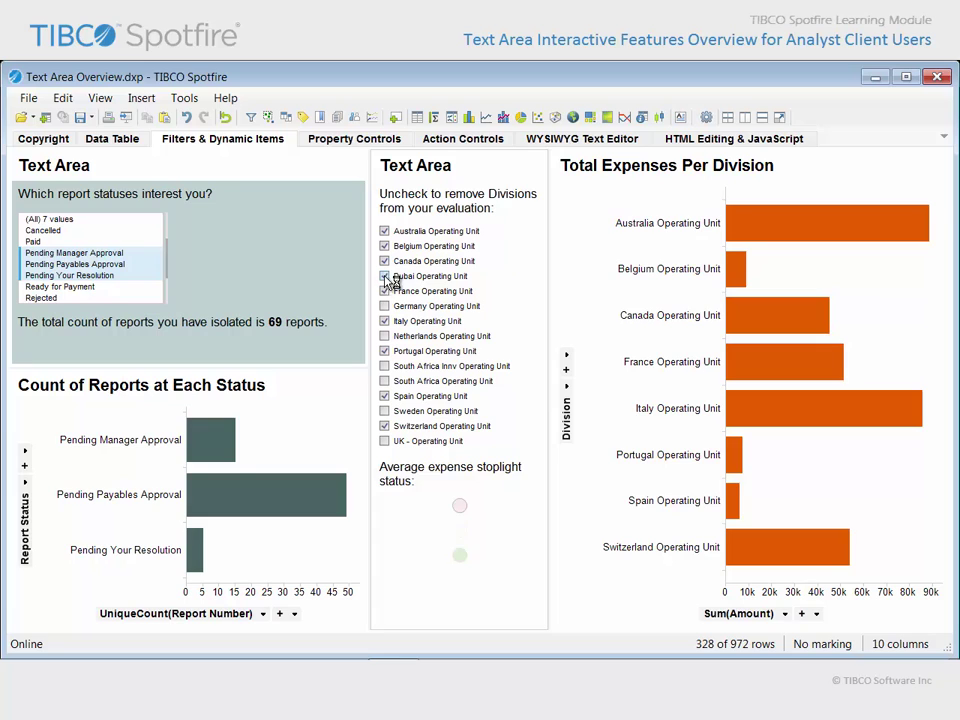
{"action": "left_click", "coordinate": [384, 306]}
{"action": "left_click", "coordinate": [384, 336]}
{"action": "left_click", "coordinate": [384, 366]}
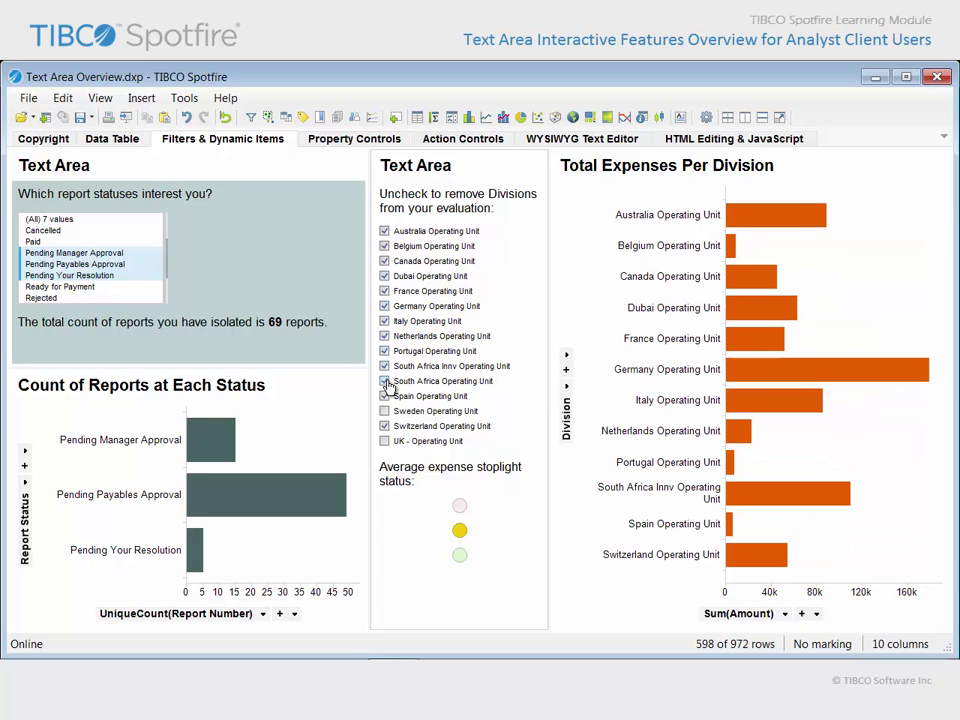
{"action": "left_click", "coordinate": [384, 411]}
{"action": "left_click", "coordinate": [385, 442]}
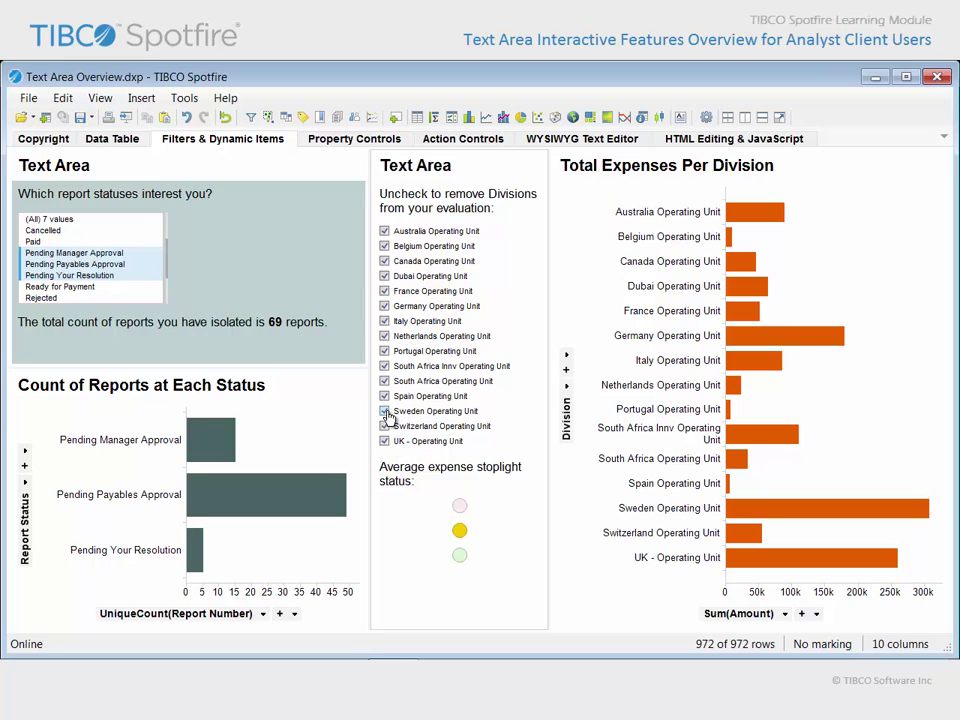
Leave only UK - Operating Unit unchecked, giving 654 of 972 rows and a red stoplight.
{"action": "left_click", "coordinate": [385, 412]}
{"action": "left_click", "coordinate": [385, 412]}
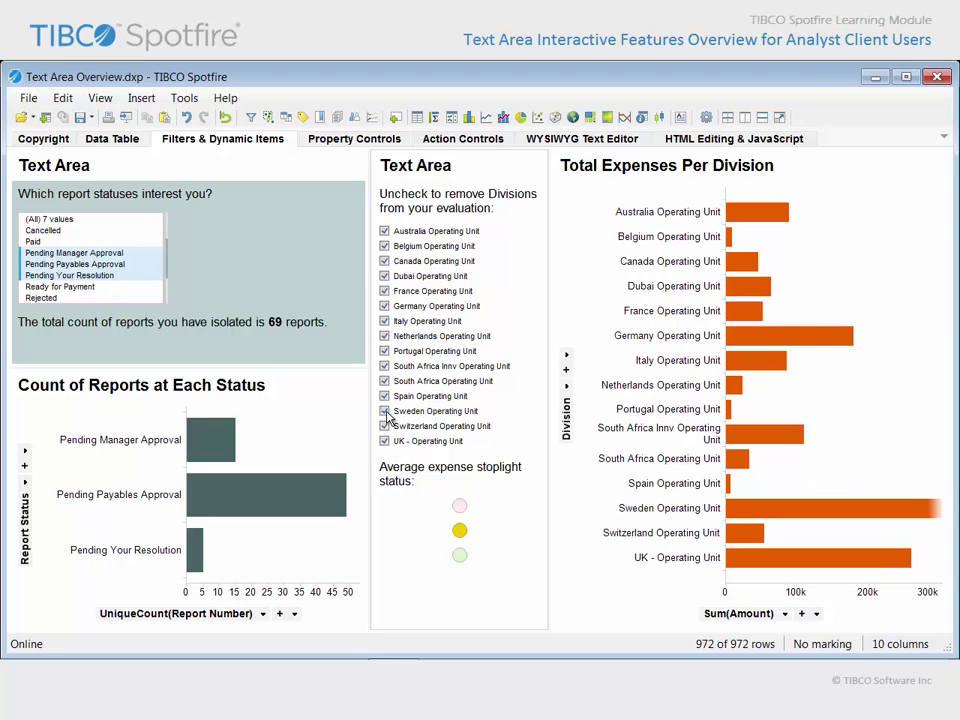
{"action": "left_click", "coordinate": [385, 442]}
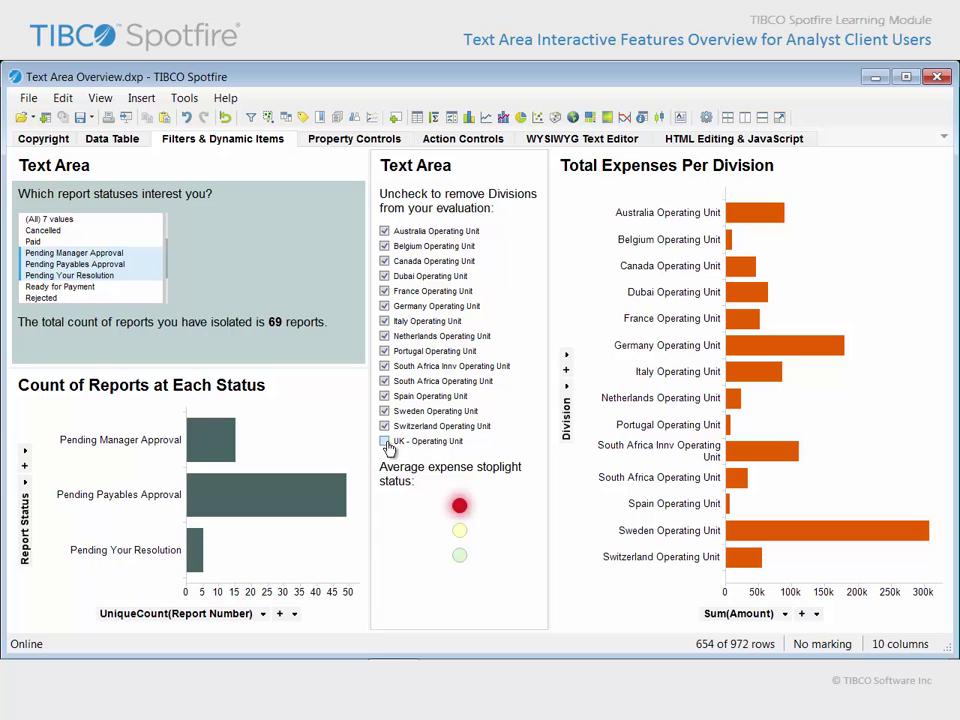
{"action": "left_click", "coordinate": [96, 100]}
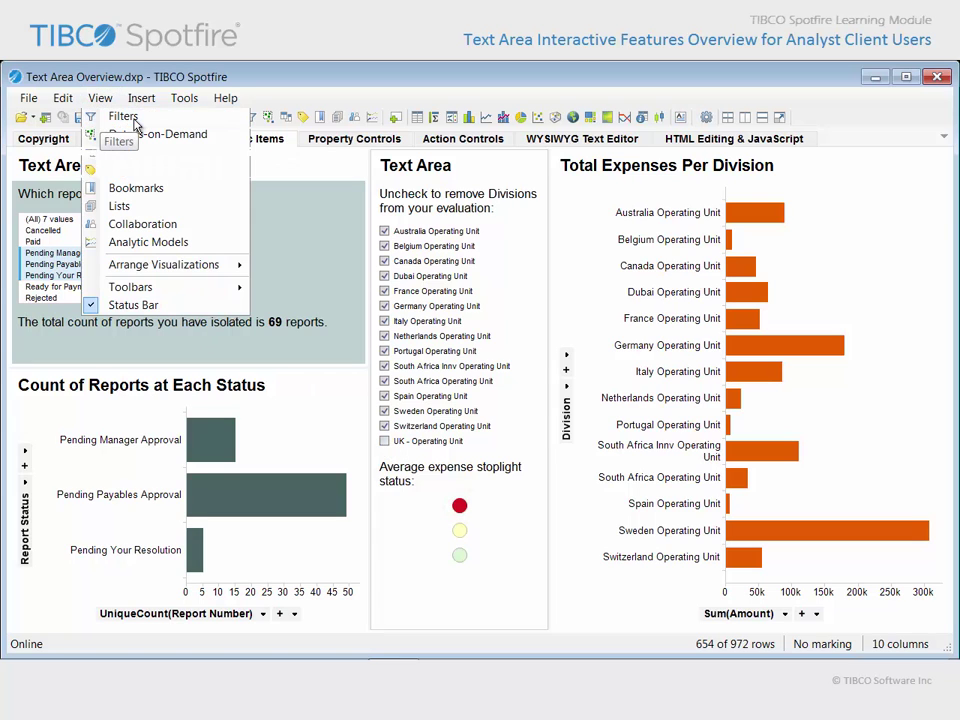
{"action": "left_click", "coordinate": [130, 118]}
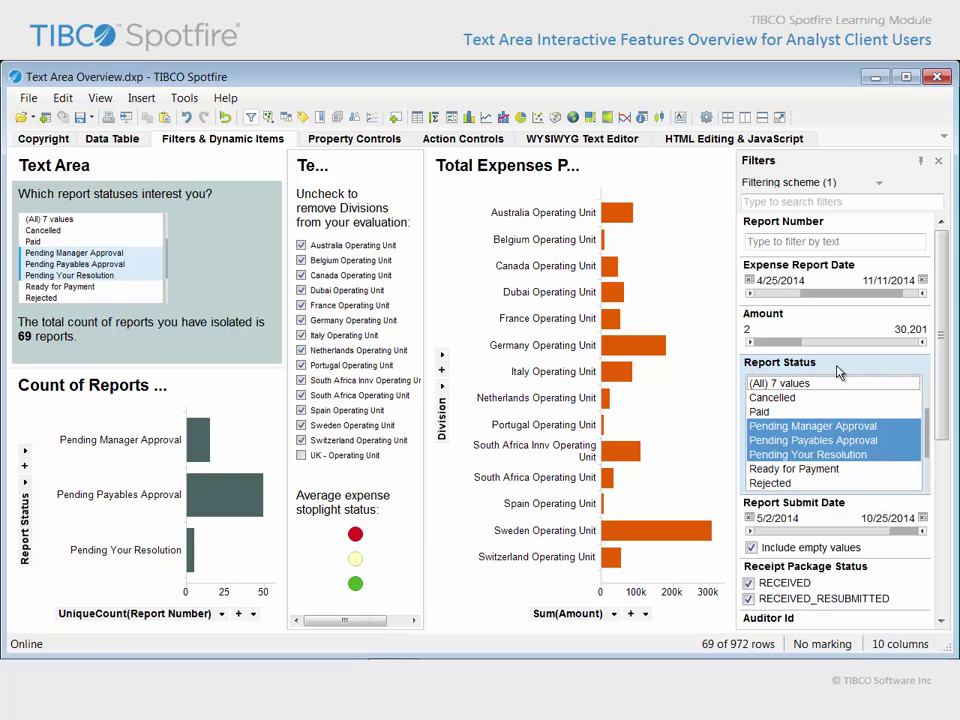
{"action": "left_click", "coordinate": [877, 184]}
{"action": "left_click", "coordinate": [866, 236]}
{"action": "left_click_drag", "start_coordinate": [943, 279], "coordinate": [952, 377]}
{"action": "scroll", "coordinate": [952, 377], "scroll_direction": "down", "scroll_amount": 5}
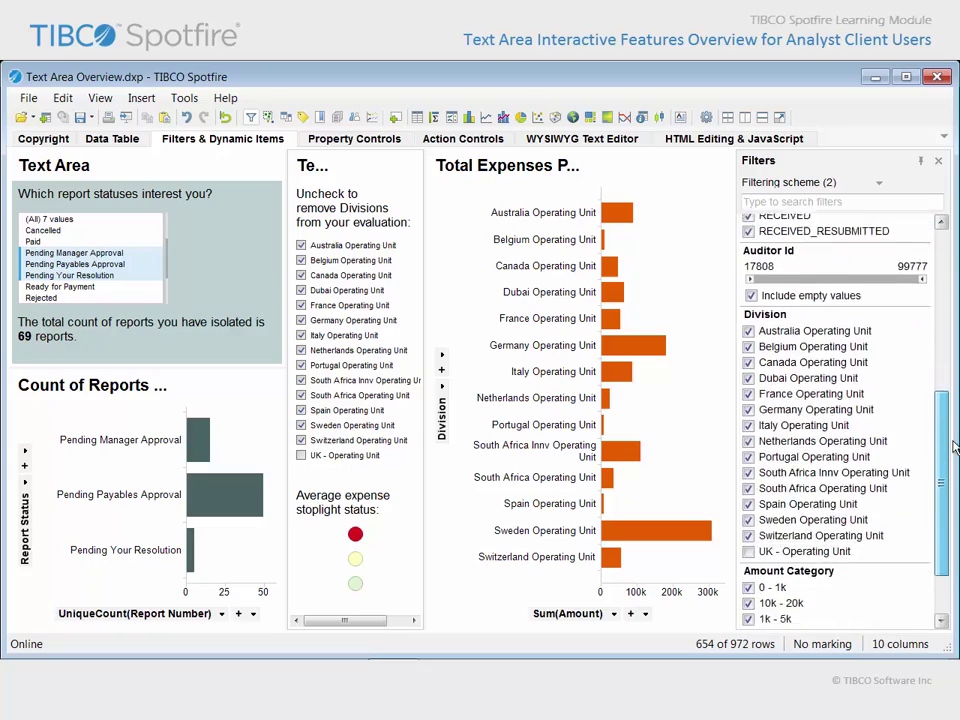
{"action": "left_click", "coordinate": [938, 161]}
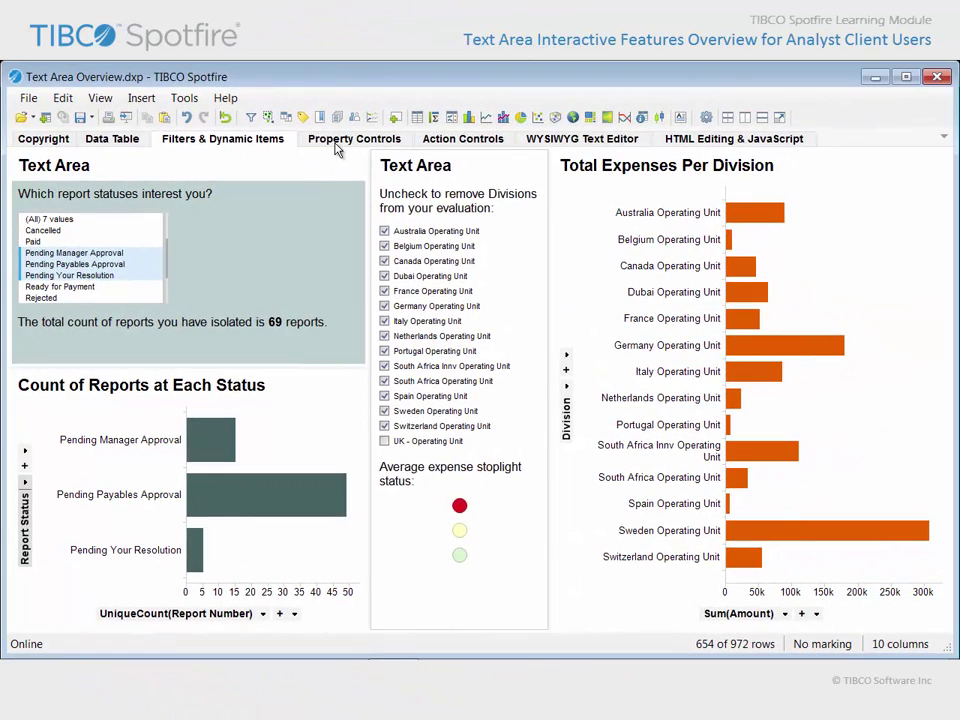
On the Property Controls page, switch Bar Chart A's aggregation to Average, then Minimum.
{"action": "left_click", "coordinate": [337, 140]}
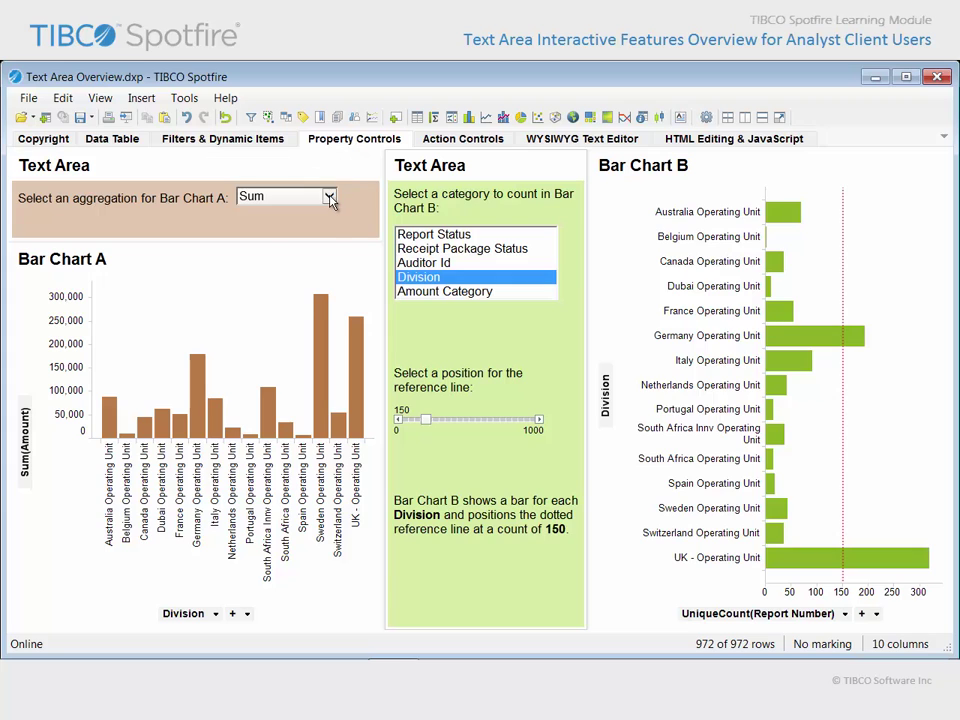
{"action": "left_click", "coordinate": [330, 198]}
{"action": "left_click", "coordinate": [320, 229]}
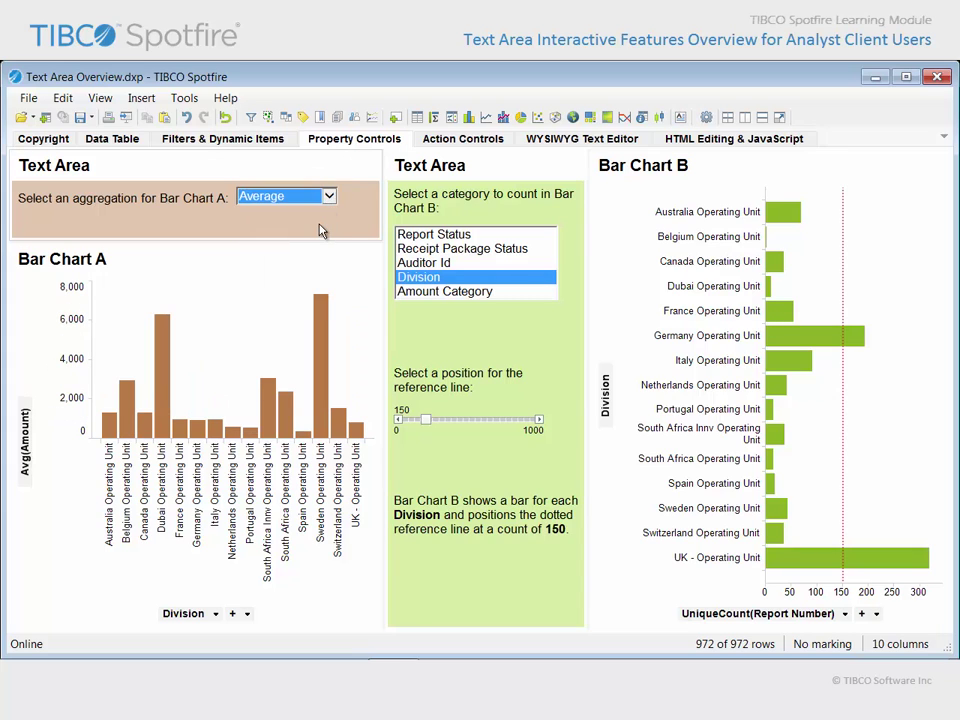
{"action": "left_click", "coordinate": [328, 196]}
{"action": "left_click", "coordinate": [325, 270]}
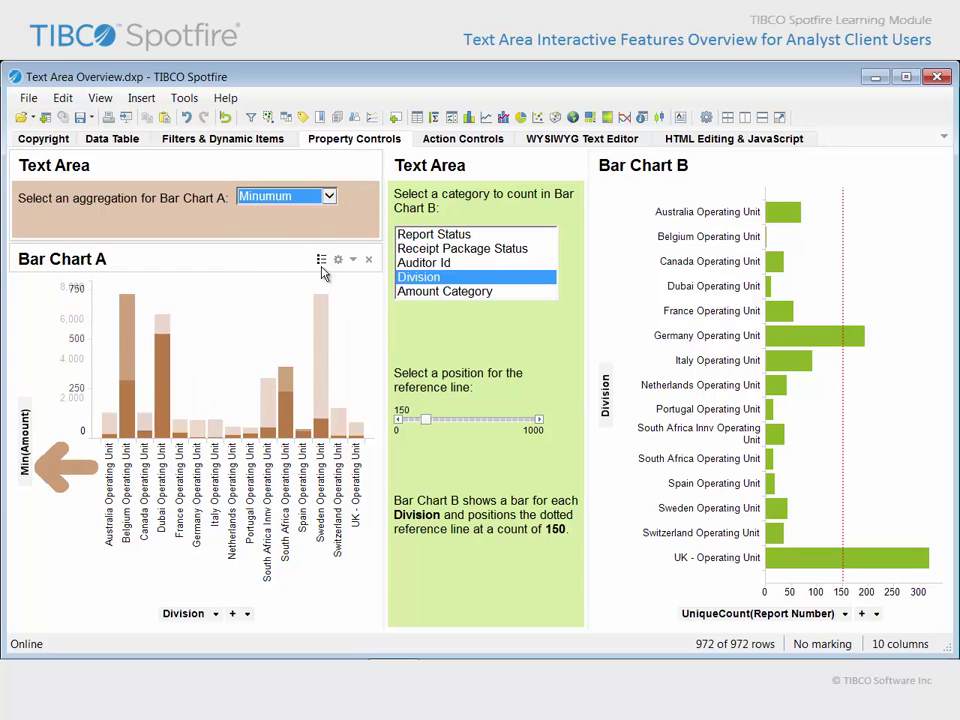
Cycle Bar Chart A through Maximum, Median and 90th Percentile, ending on 75th Percentile.
{"action": "left_click", "coordinate": [329, 196]}
{"action": "left_click", "coordinate": [320, 258]}
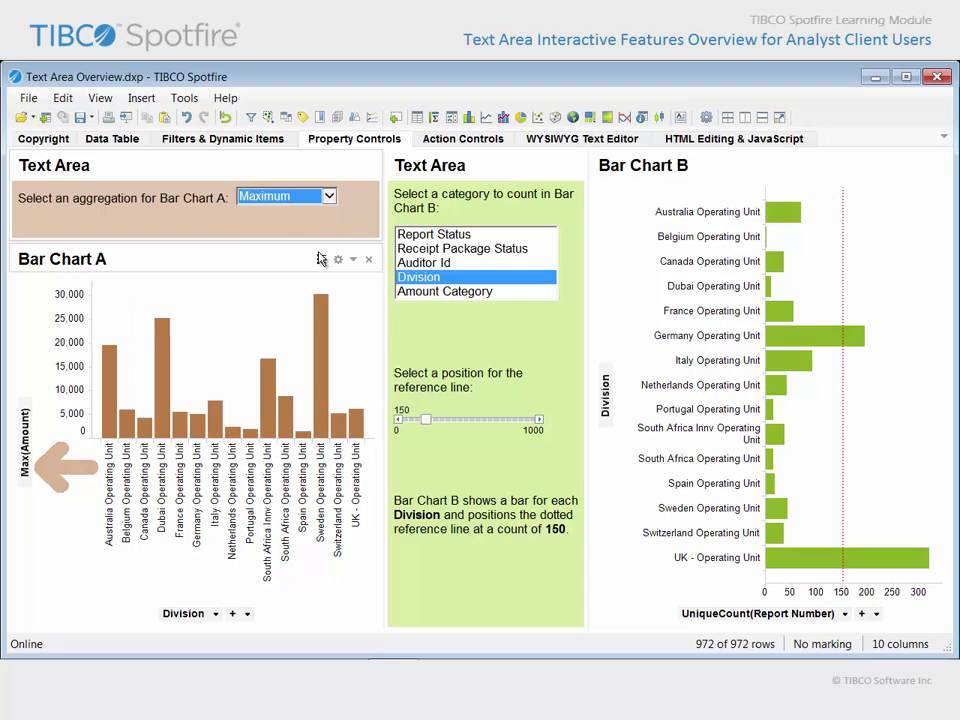
{"action": "left_click", "coordinate": [330, 197]}
{"action": "left_click", "coordinate": [314, 242]}
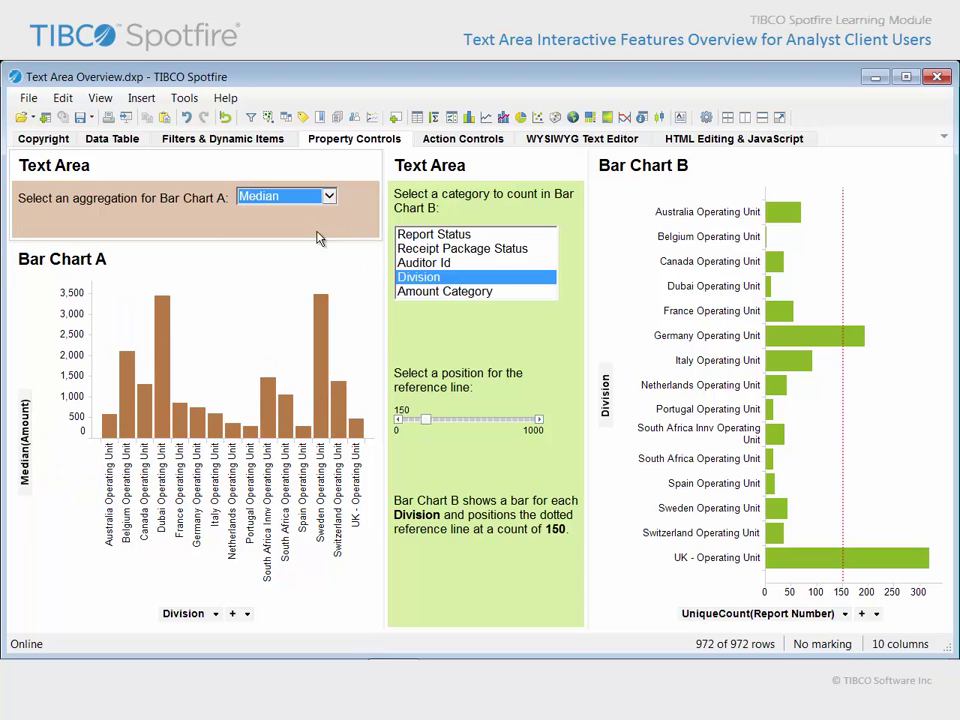
{"action": "left_click", "coordinate": [330, 197]}
{"action": "left_click", "coordinate": [313, 286]}
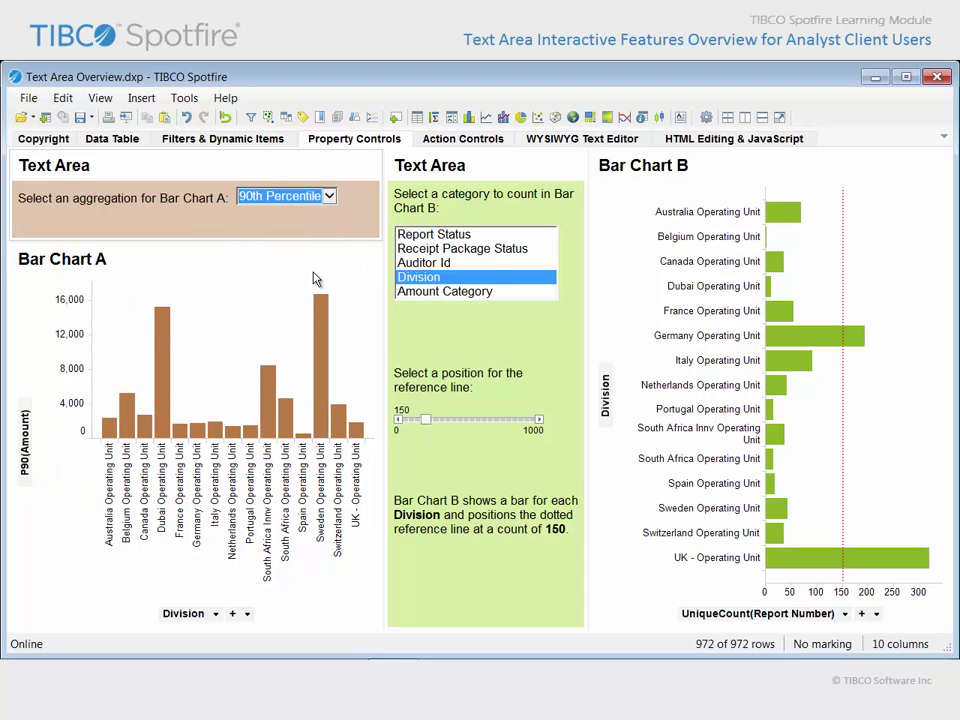
{"action": "left_click", "coordinate": [329, 196]}
{"action": "left_click", "coordinate": [321, 300]}
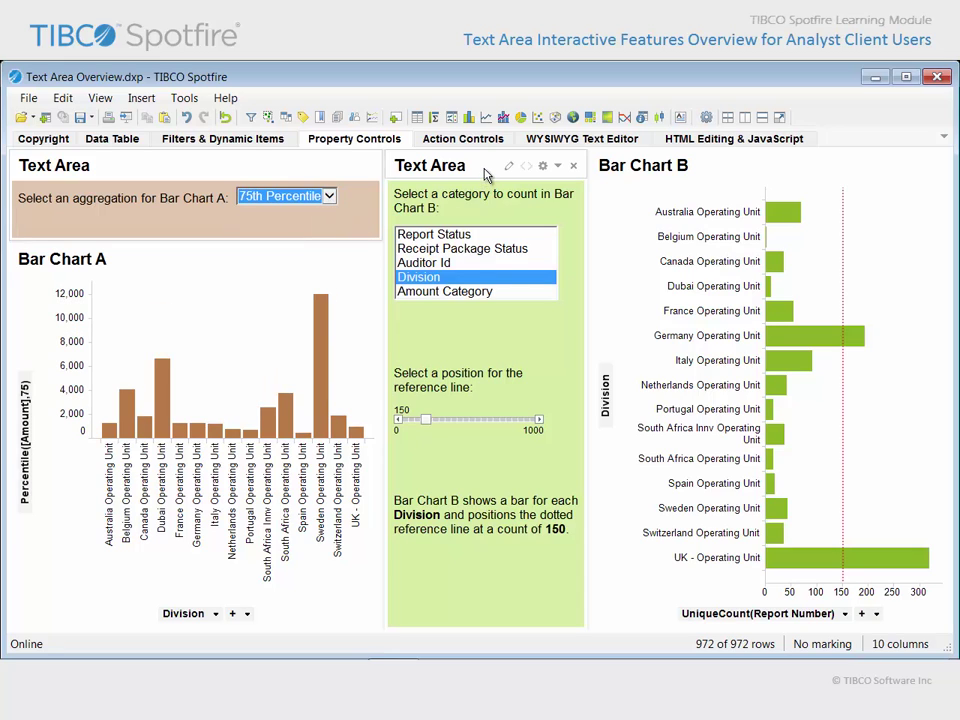
Cycle Bar Chart B through Report Status, Receipt Package Status, Amount Category, Division, Auditor Id; reference line to 350.
{"action": "left_click", "coordinate": [468, 236]}
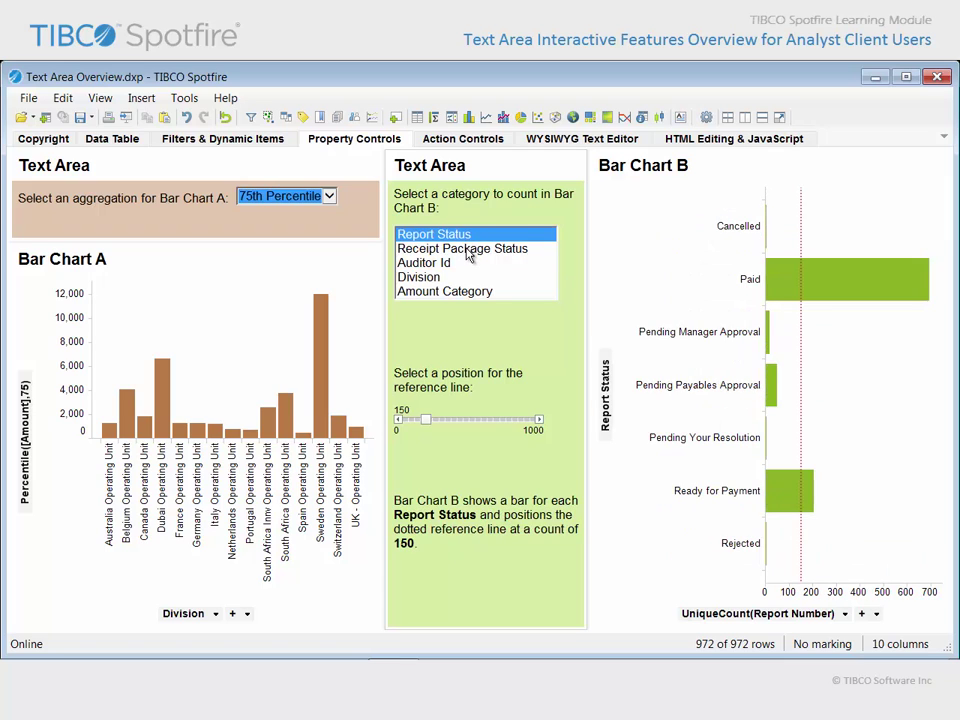
{"action": "left_click", "coordinate": [468, 250]}
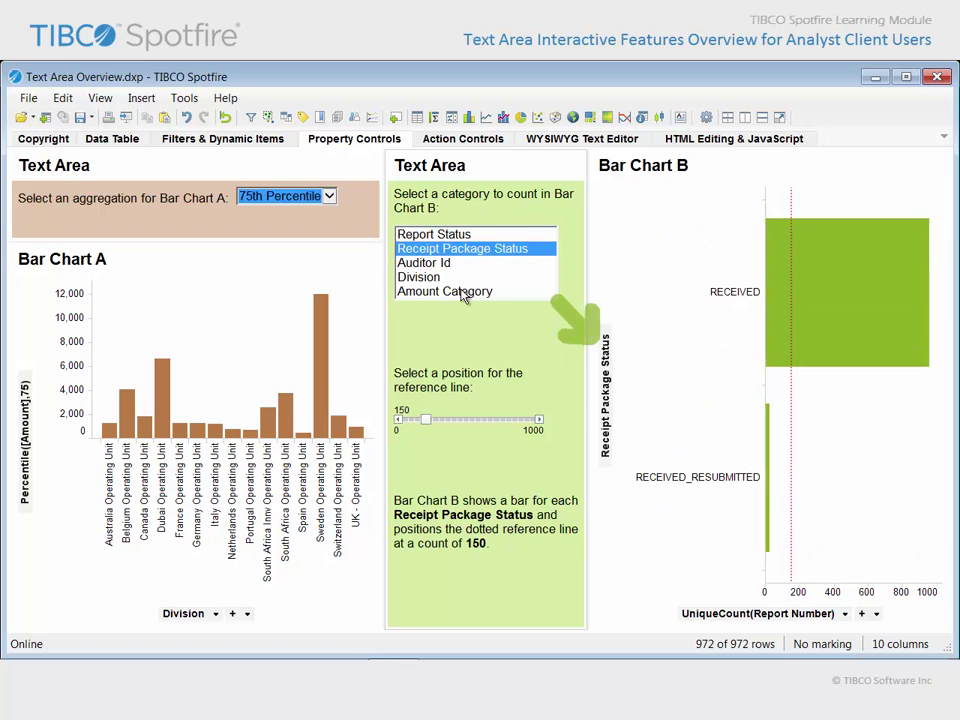
{"action": "left_click", "coordinate": [464, 291]}
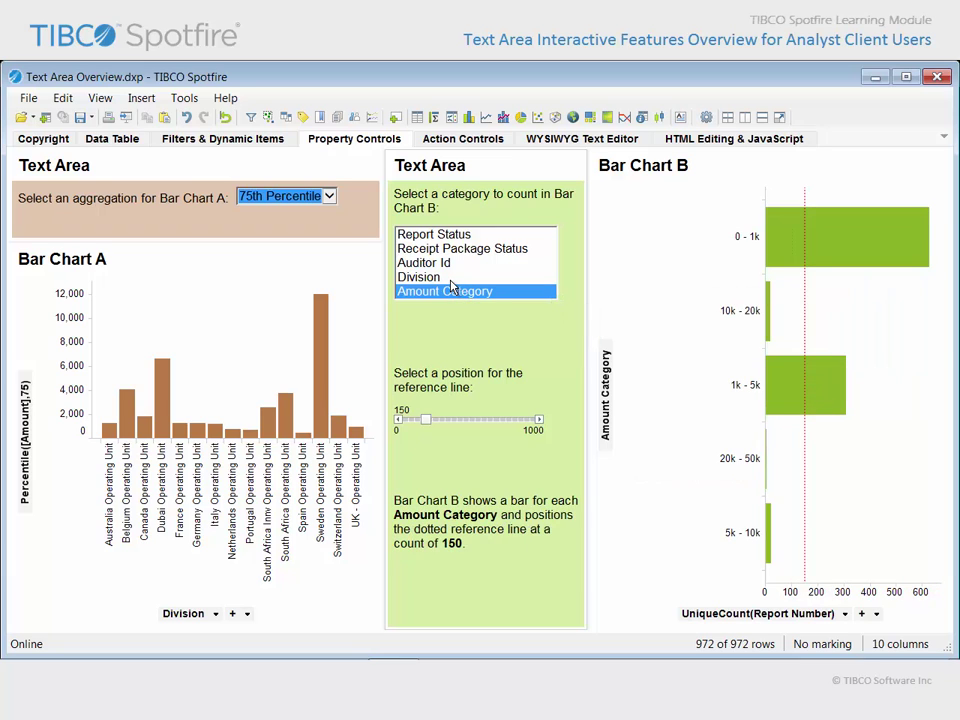
{"action": "left_click", "coordinate": [451, 276]}
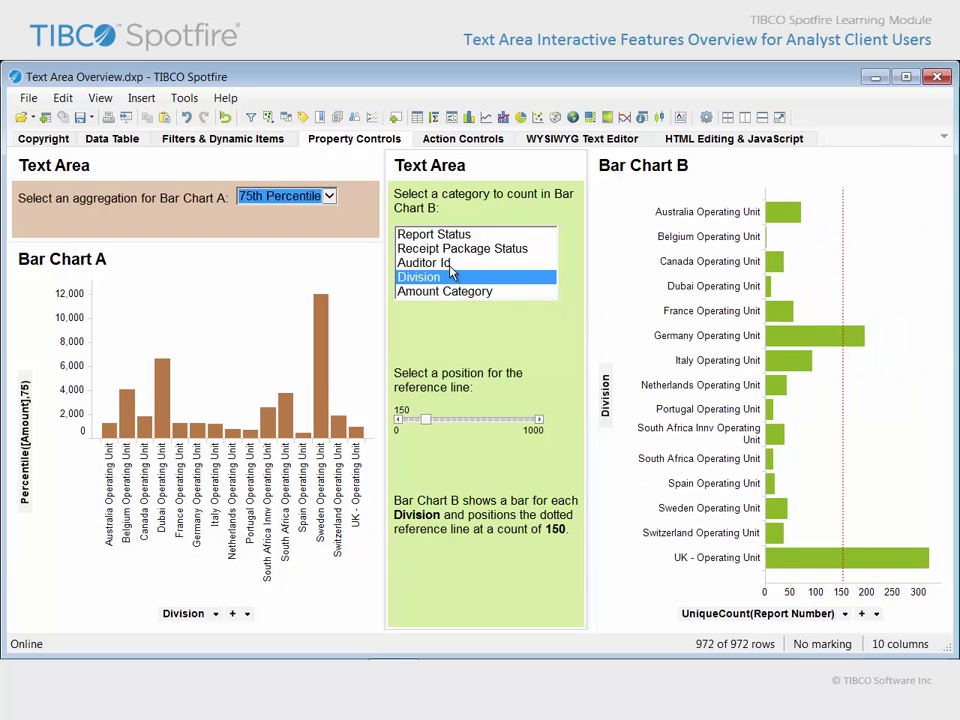
{"action": "left_click", "coordinate": [451, 265]}
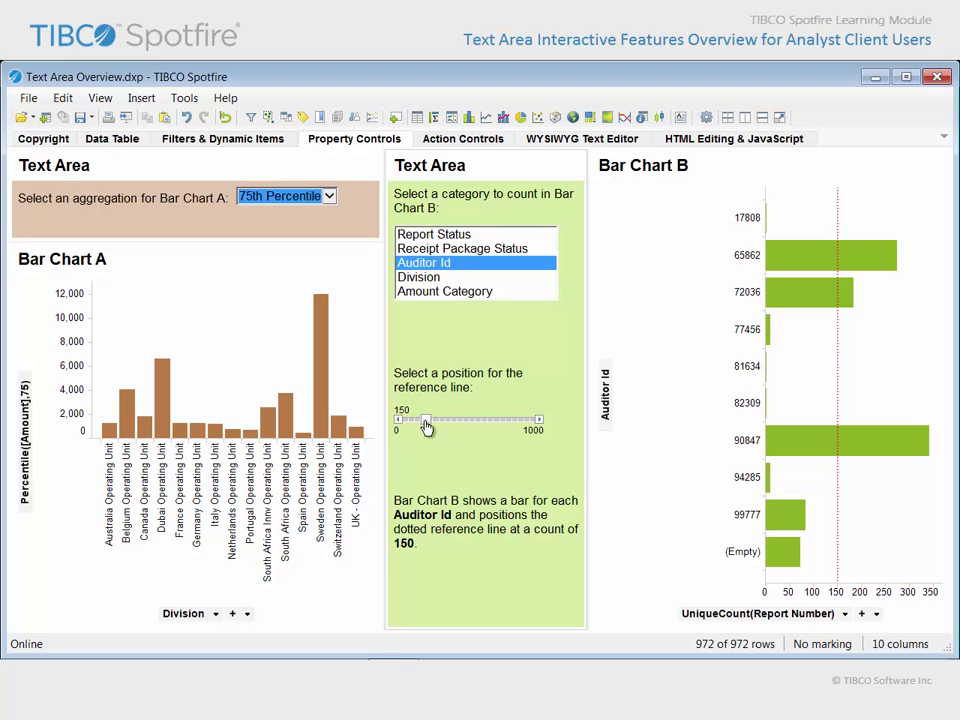
{"action": "mouse_move", "coordinate": [426, 427]}
{"action": "left_mouse_down"}
{"action": "mouse_move", "coordinate": [450, 428]}
{"action": "mouse_move", "coordinate": [410, 430]}
{"action": "mouse_move", "coordinate": [419, 420]}
{"action": "mouse_move", "coordinate": [483, 428]}
{"action": "mouse_move", "coordinate": [429, 428]}
{"action": "left_mouse_up"}
Count Bar Chart B by Report Status with its reference line at 400, Bar Chart A staying on 75th Percentile.
{"action": "left_click", "coordinate": [430, 277]}
{"action": "left_click", "coordinate": [460, 248]}
{"action": "left_click", "coordinate": [466, 236]}
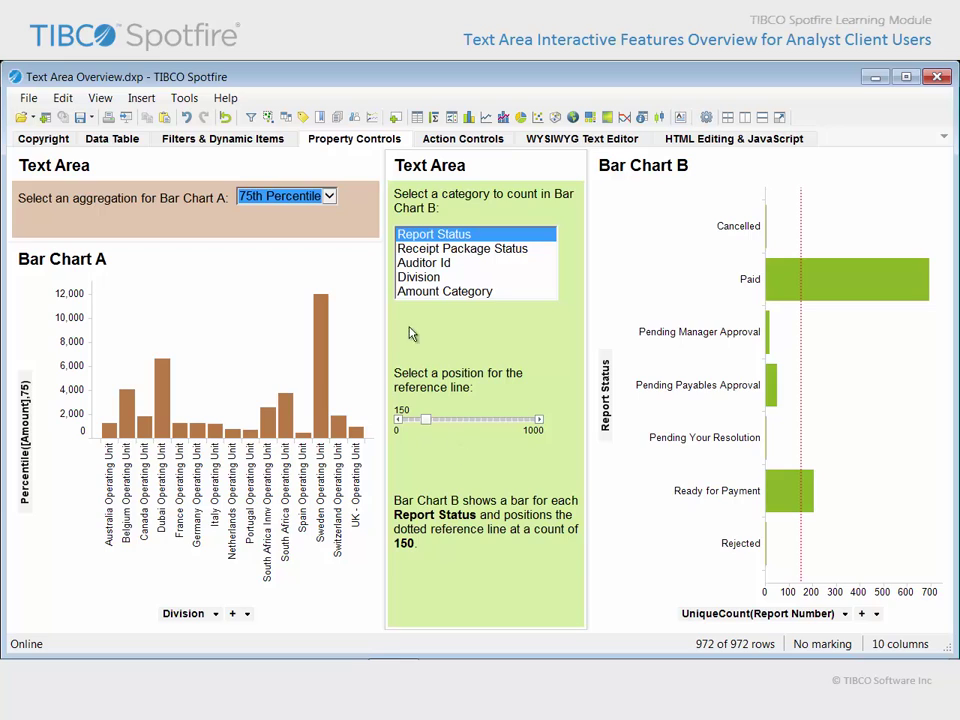
{"action": "left_click", "coordinate": [329, 197]}
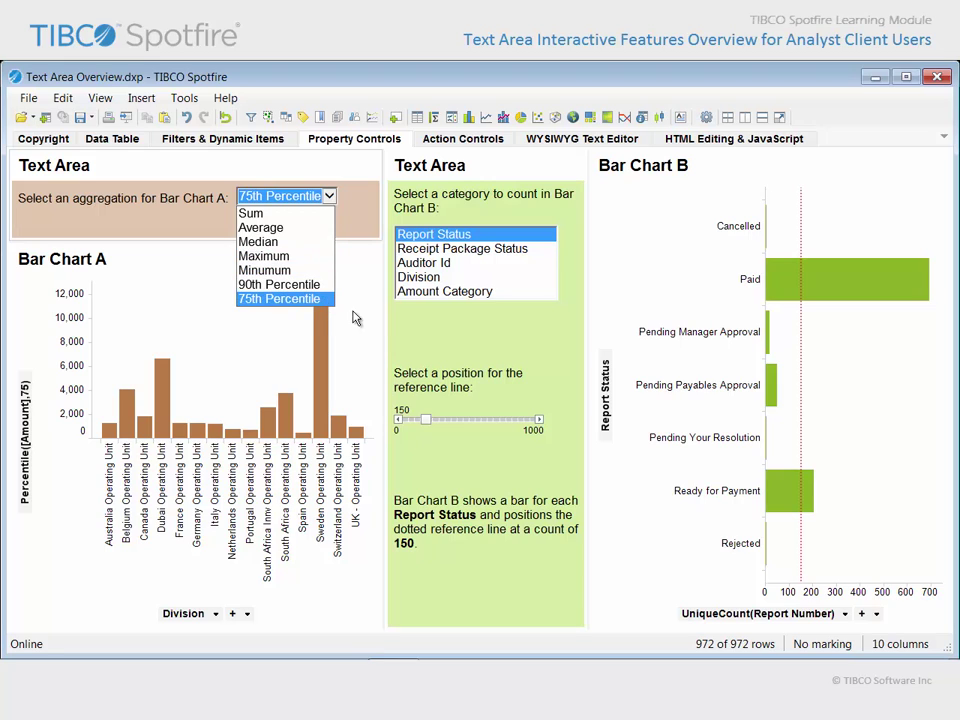
{"action": "left_click", "coordinate": [576, 250]}
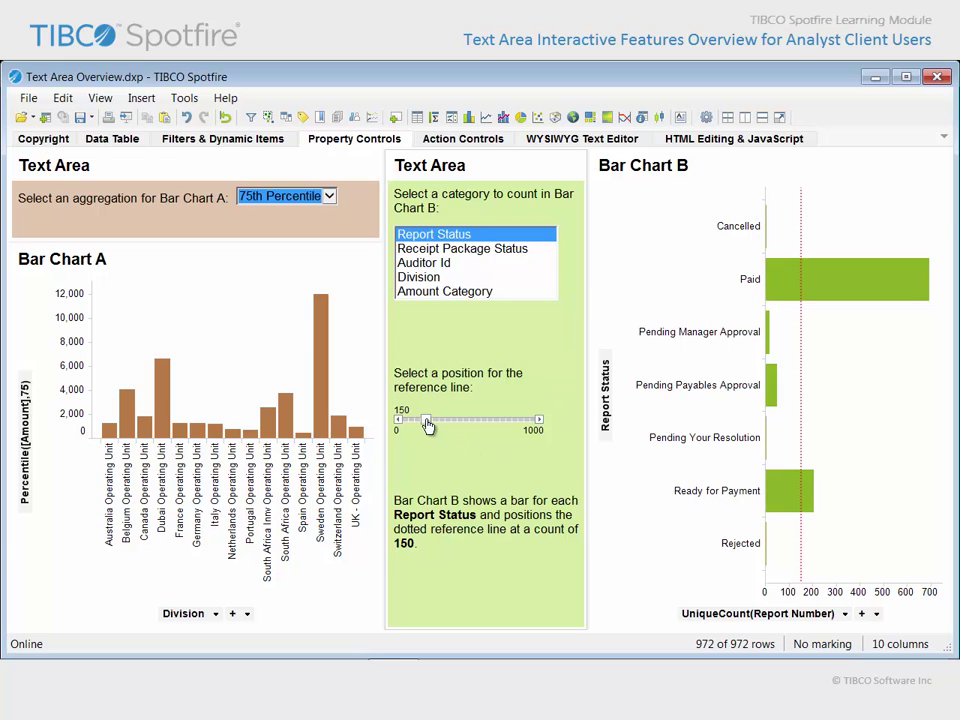
{"action": "left_click_drag", "start_coordinate": [427, 425], "coordinate": [478, 425]}
{"action": "left_click_drag", "start_coordinate": [478, 424], "coordinate": [458, 425]}
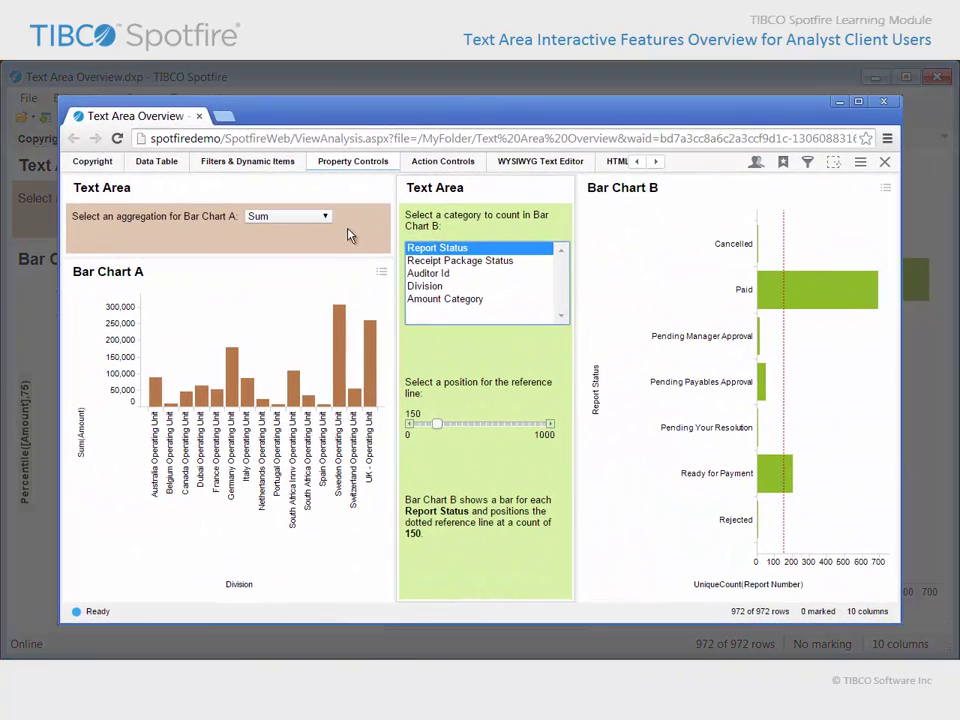
In the Web Player, set Bar Chart A to Median, count Bar Chart B by Division, reference line at 50.
{"action": "left_click", "coordinate": [325, 218]}
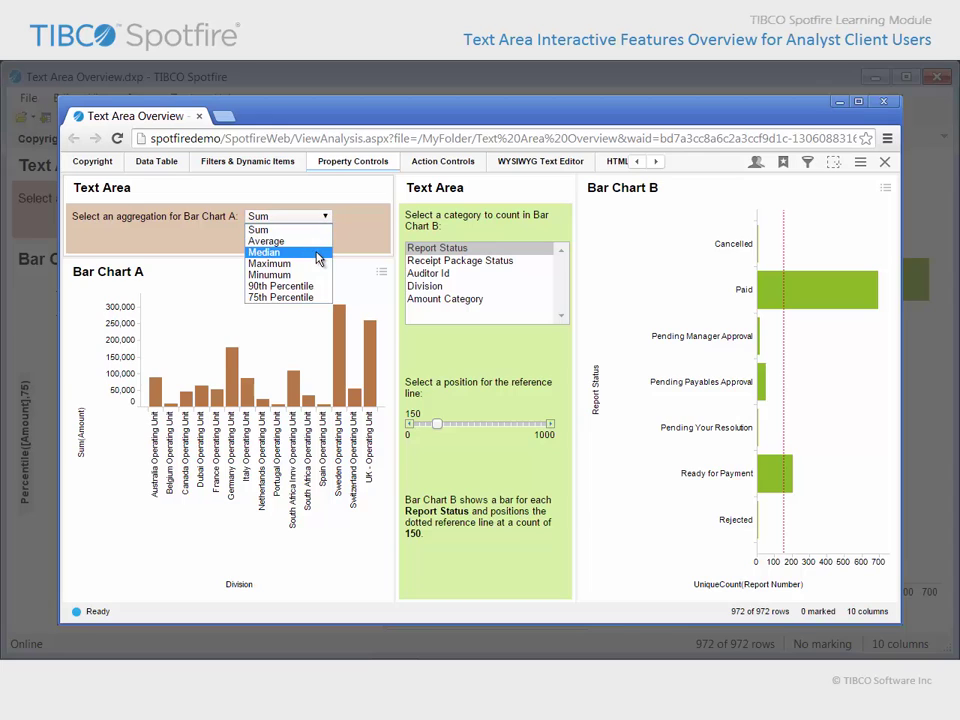
{"action": "left_click", "coordinate": [318, 256]}
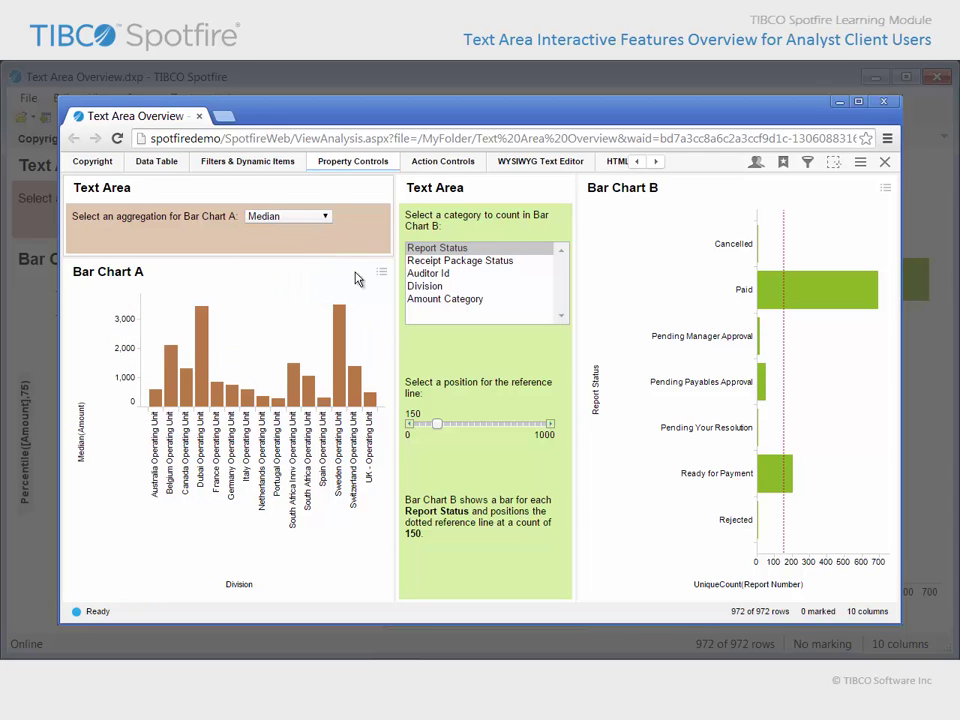
{"action": "left_click", "coordinate": [447, 290]}
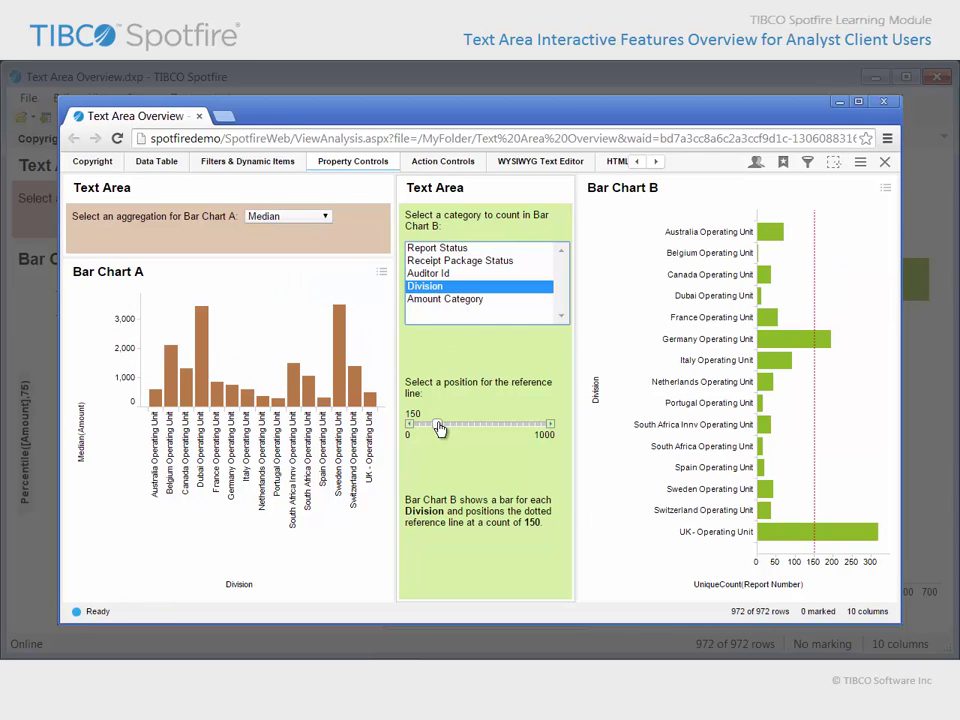
{"action": "left_click_drag", "start_coordinate": [440, 428], "coordinate": [430, 430]}
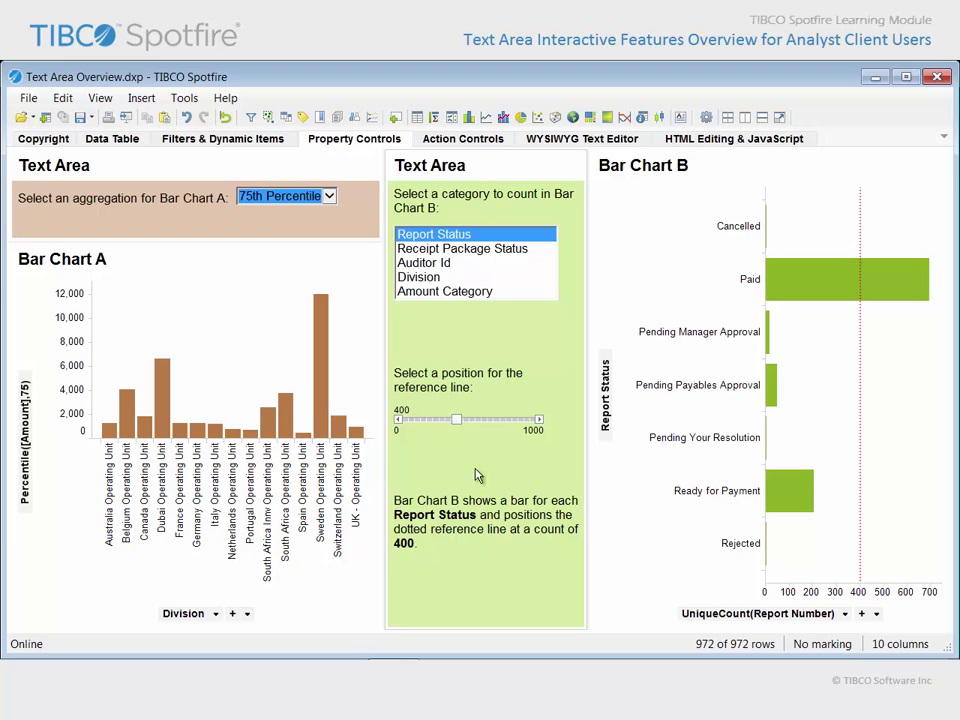
Switch Bar Chart B's category to Auditor Id and drag its reference line down to 150.
{"action": "left_click", "coordinate": [455, 264]}
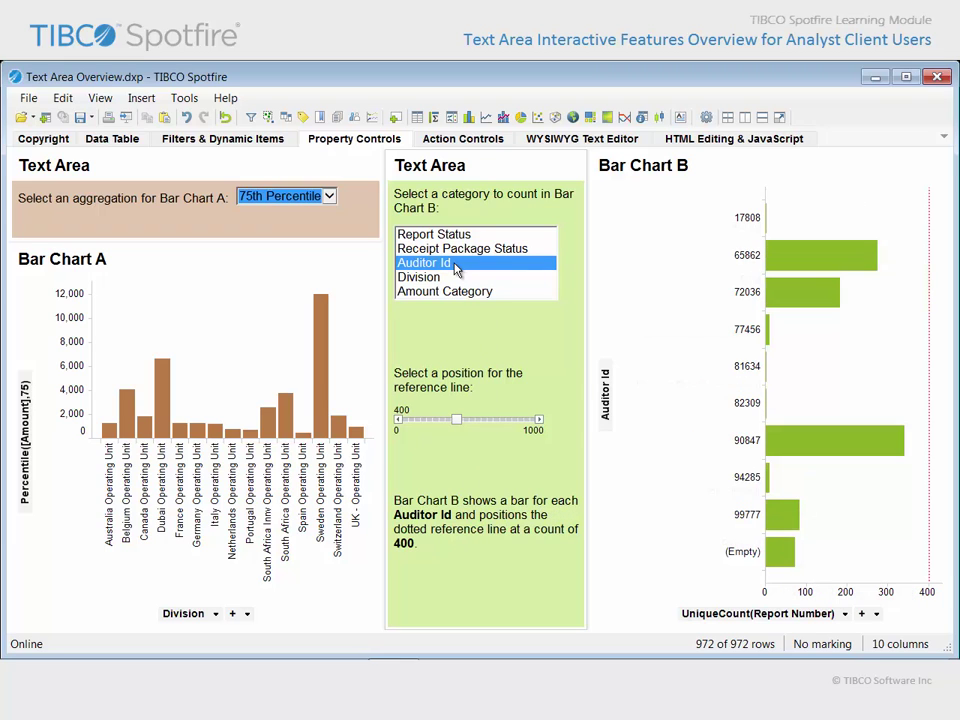
{"action": "left_click_drag", "start_coordinate": [456, 420], "coordinate": [426, 420]}
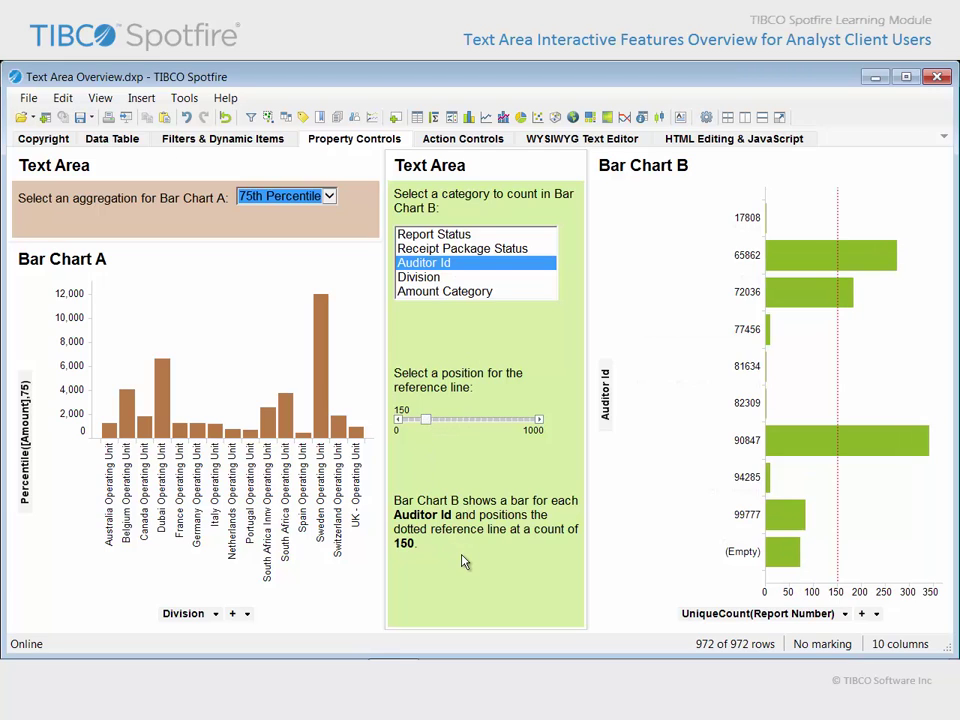